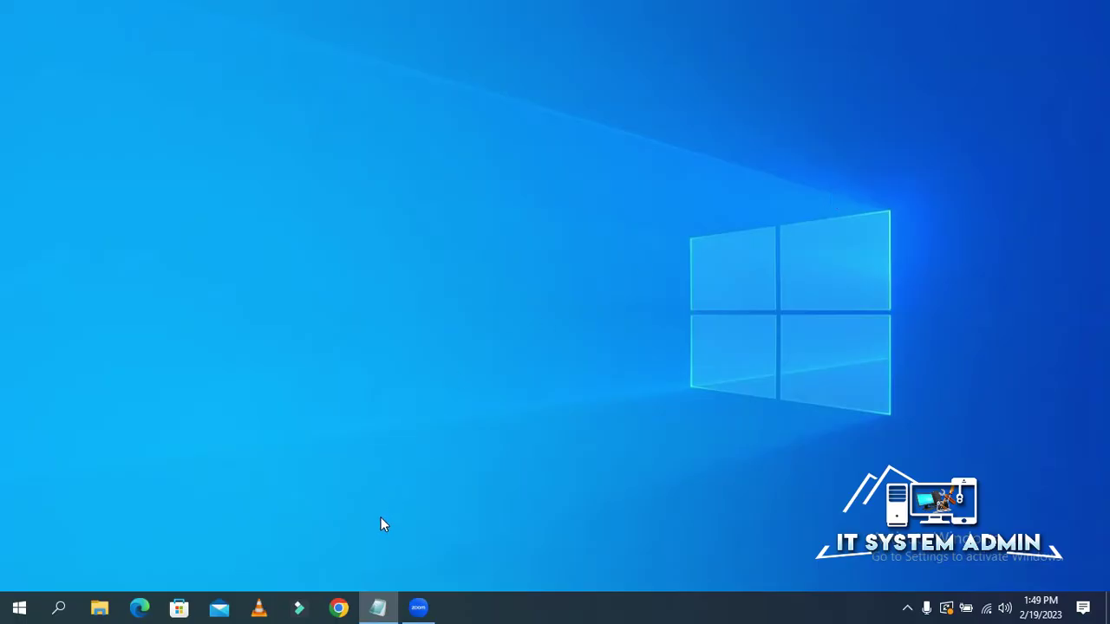
Open Google Chrome and go to google.com.
{"action": "left_click", "coordinate": [338, 608]}
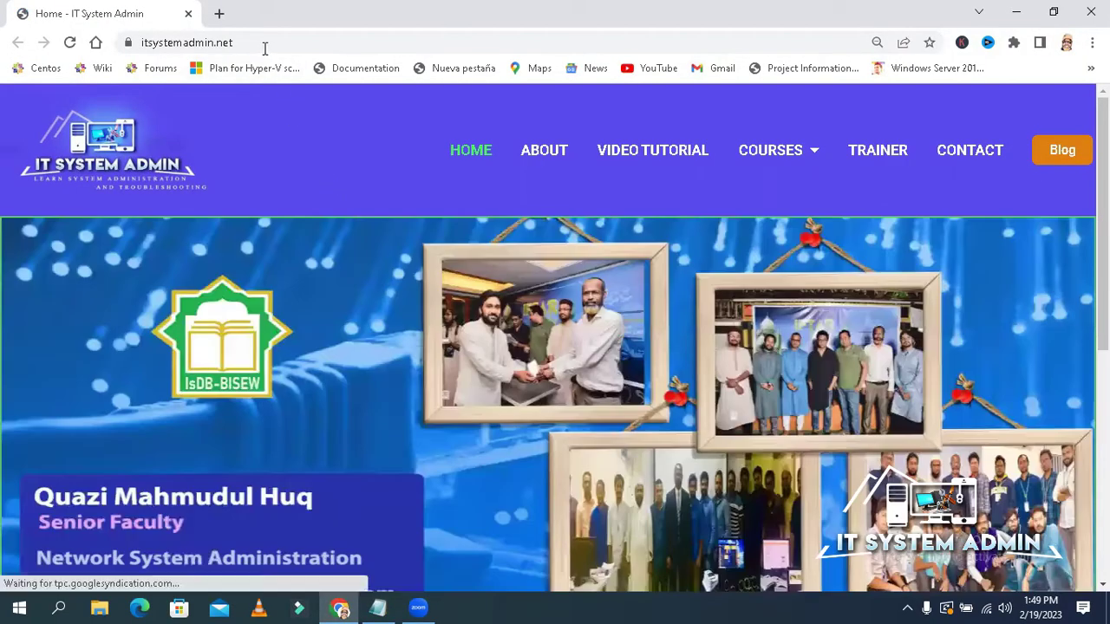
{"action": "left_click", "coordinate": [265, 46]}
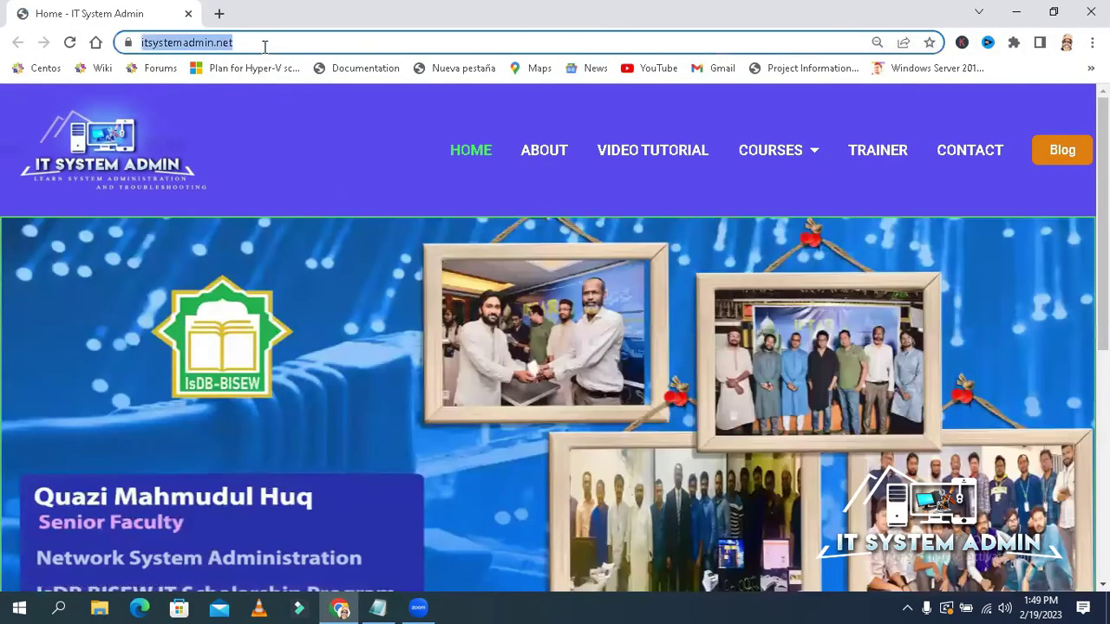
{"action": "type", "text": "g"}
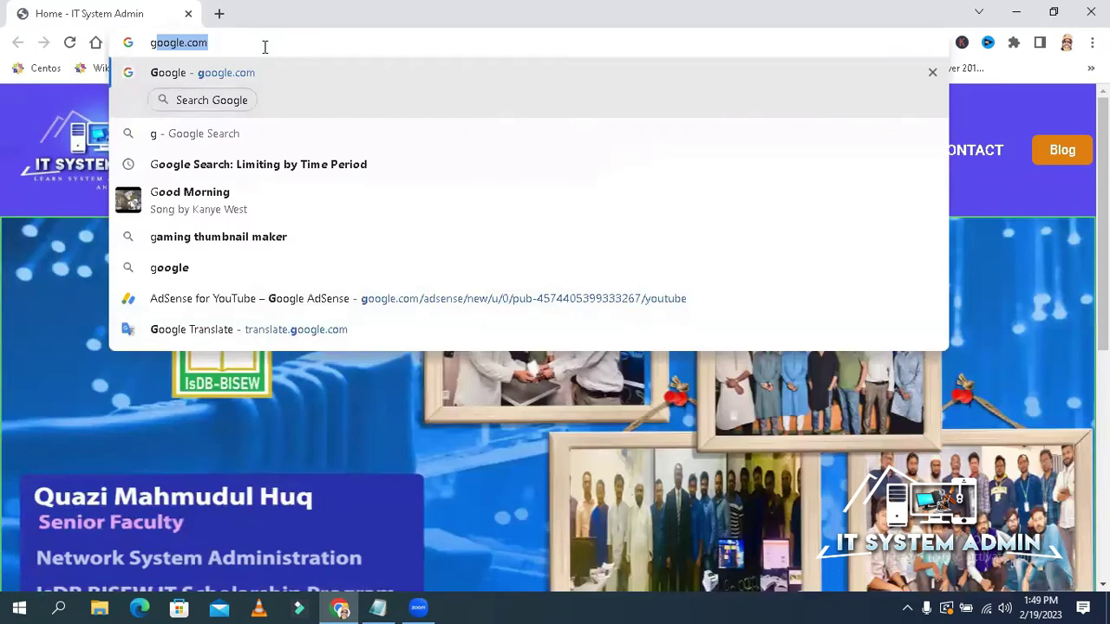
{"action": "type", "text": "oogle.com"}
{"action": "key", "text": "Return"}
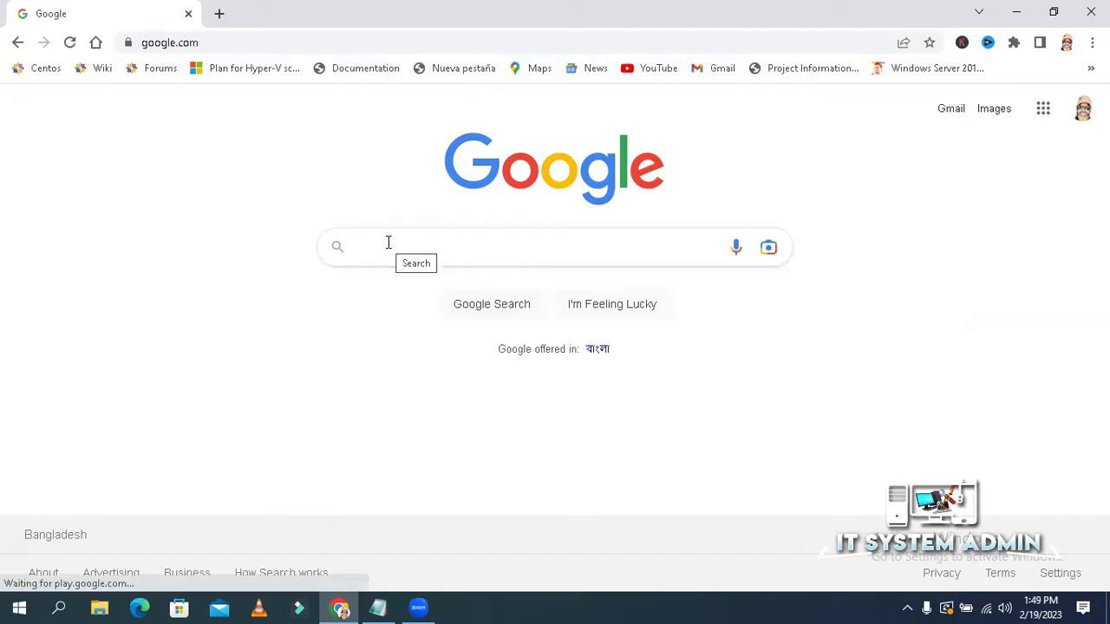
Search Google for "newspaper" using the matching suggestion.
{"action": "type", "text": "news"}
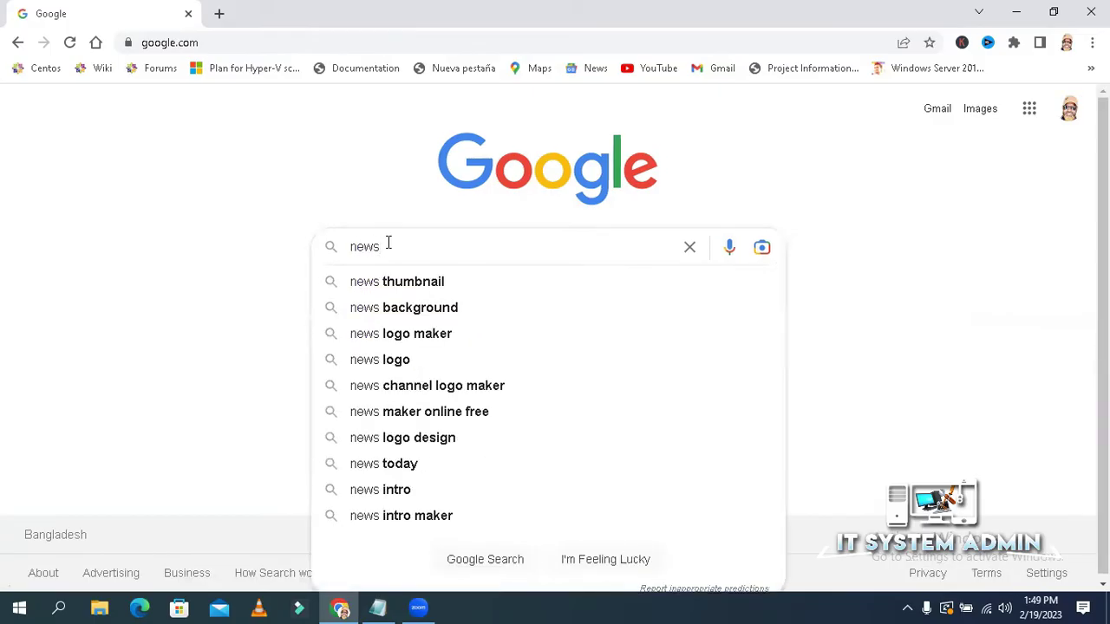
{"action": "key", "text": "BackSpace"}
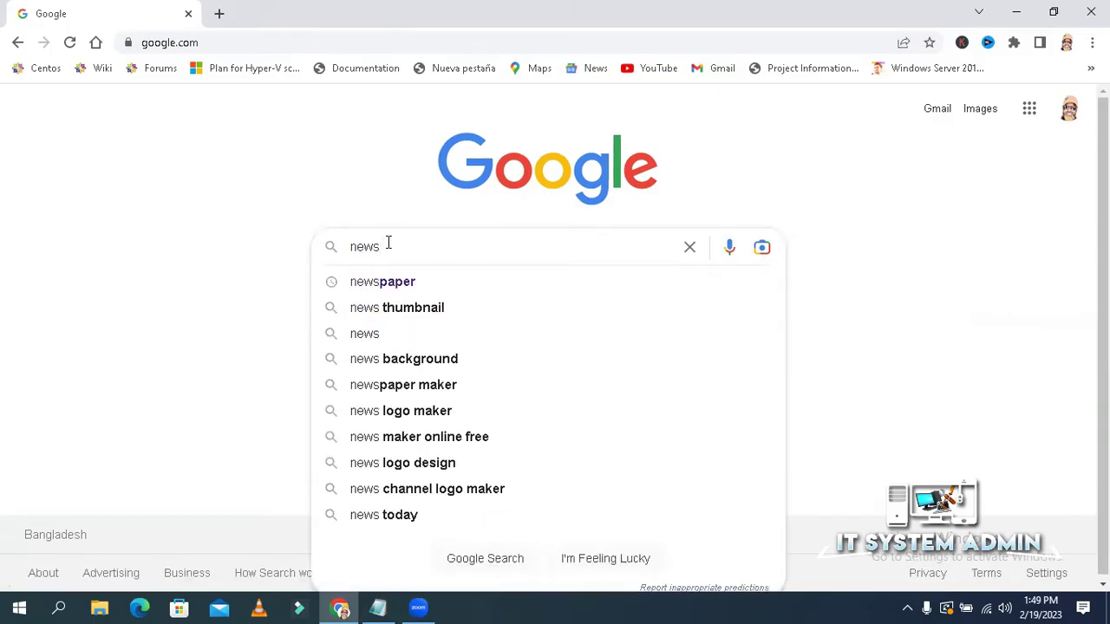
{"action": "key", "text": "Down"}
{"action": "key", "text": "Return"}
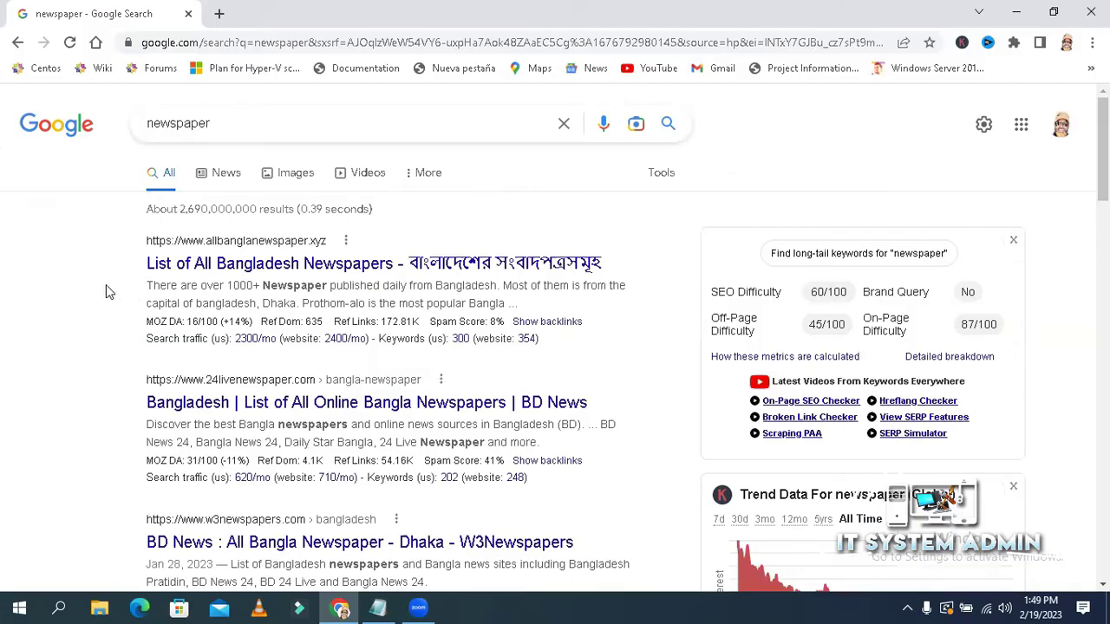
Examine how many results the first page of the newspaper search lists, from the first result to the related searches.
{"action": "scroll", "coordinate": [106, 287], "scroll_direction": "down", "scroll_amount": 3}
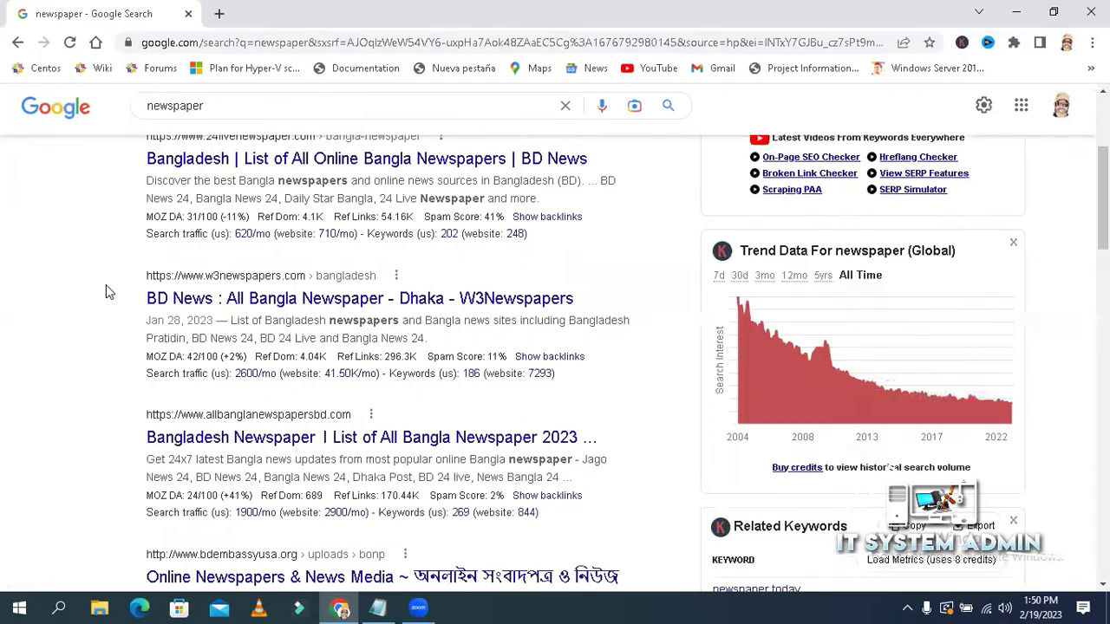
{"action": "scroll", "coordinate": [108, 292], "scroll_direction": "down", "scroll_amount": 10}
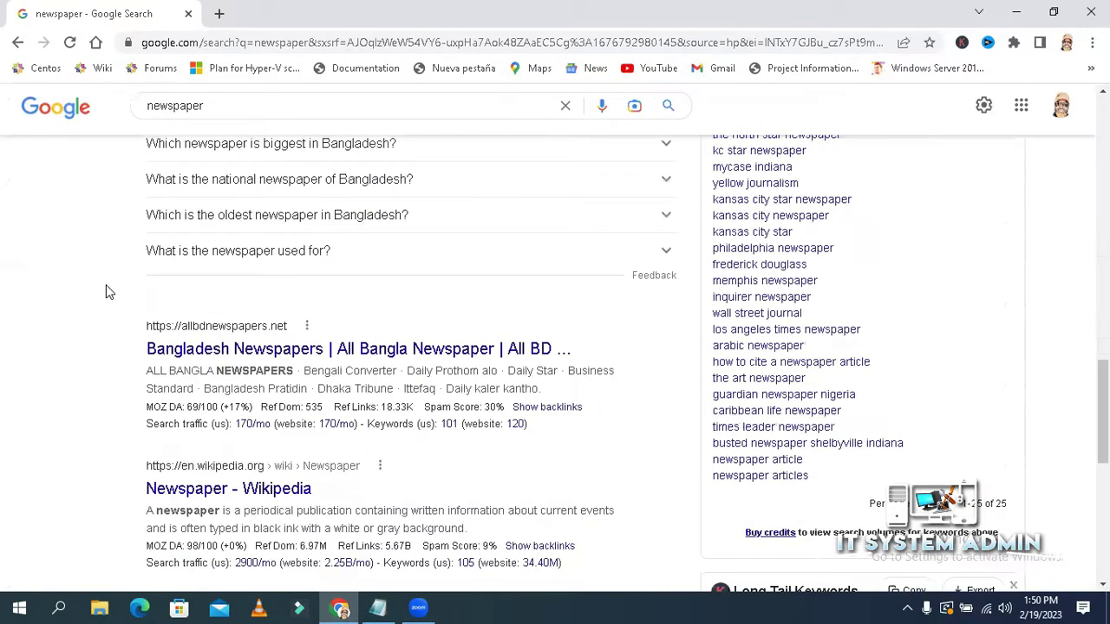
{"action": "scroll", "coordinate": [105, 286], "scroll_direction": "down", "scroll_amount": 3}
{"action": "scroll", "coordinate": [100, 295], "scroll_direction": "up", "scroll_amount": 2}
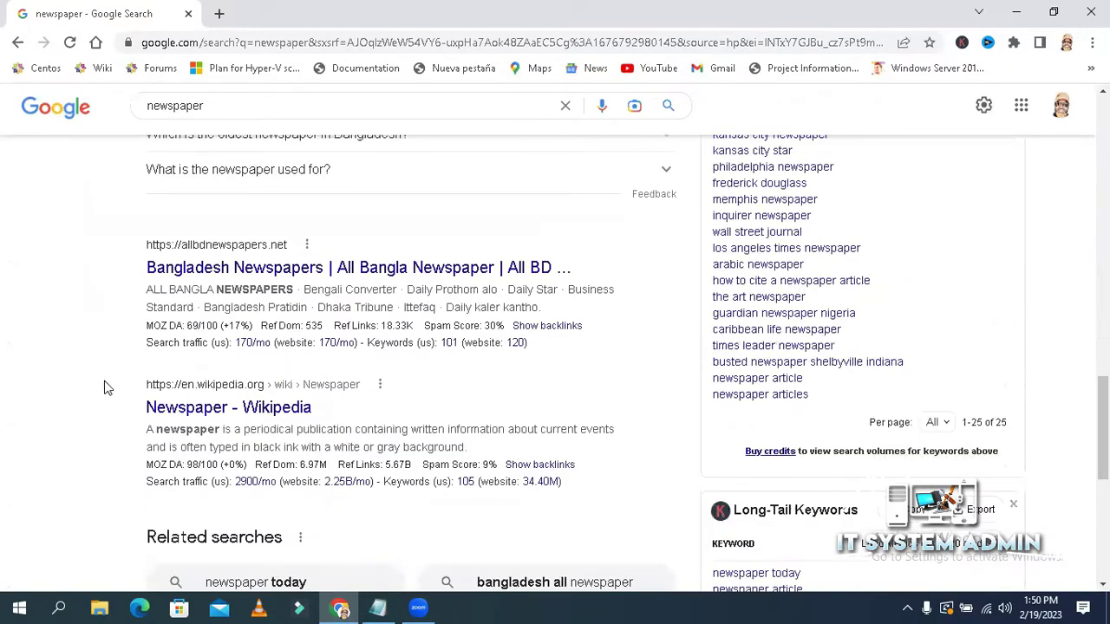
{"action": "scroll", "coordinate": [185, 263], "scroll_direction": "up", "scroll_amount": 5}
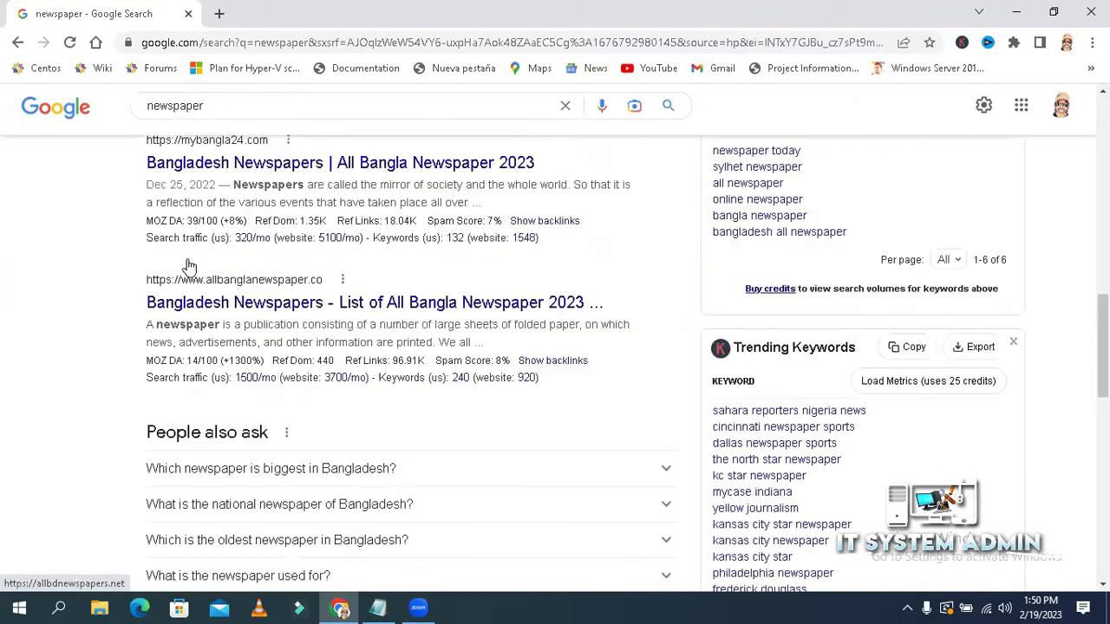
{"action": "scroll", "coordinate": [189, 265], "scroll_direction": "up", "scroll_amount": 3}
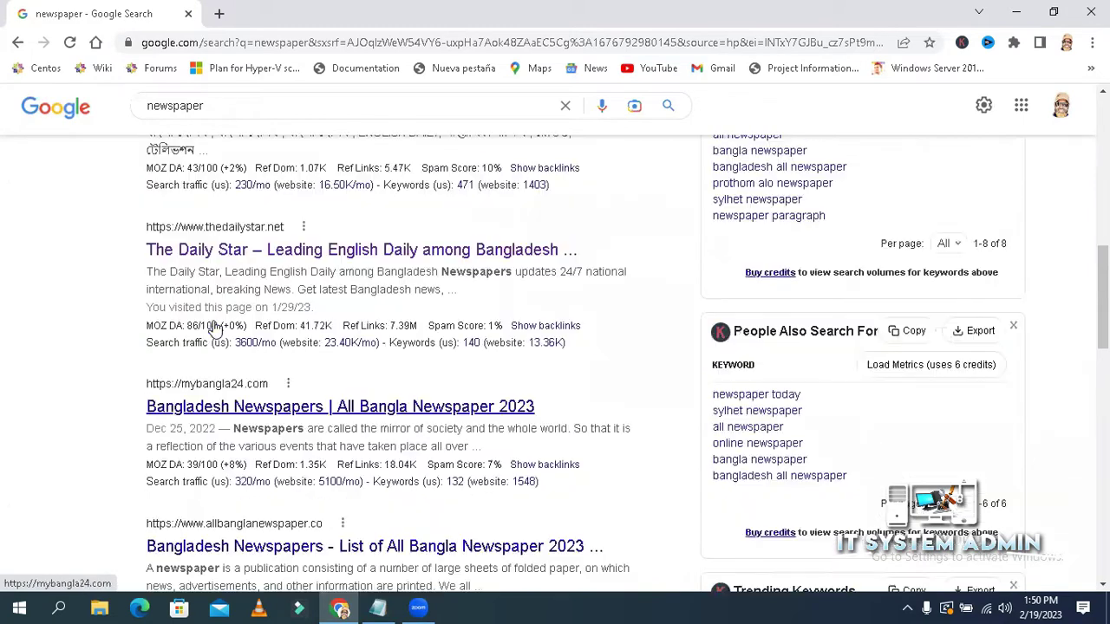
{"action": "scroll", "coordinate": [216, 317], "scroll_direction": "up", "scroll_amount": 1}
{"action": "scroll", "coordinate": [226, 307], "scroll_direction": "up", "scroll_amount": 2}
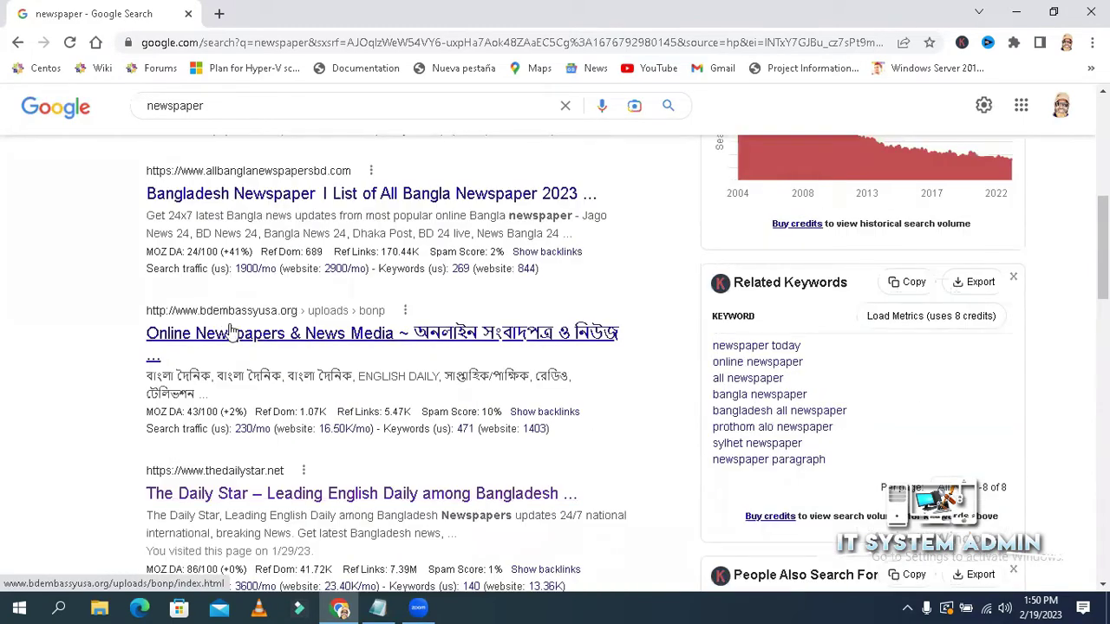
{"action": "scroll", "coordinate": [229, 332], "scroll_direction": "up", "scroll_amount": 2}
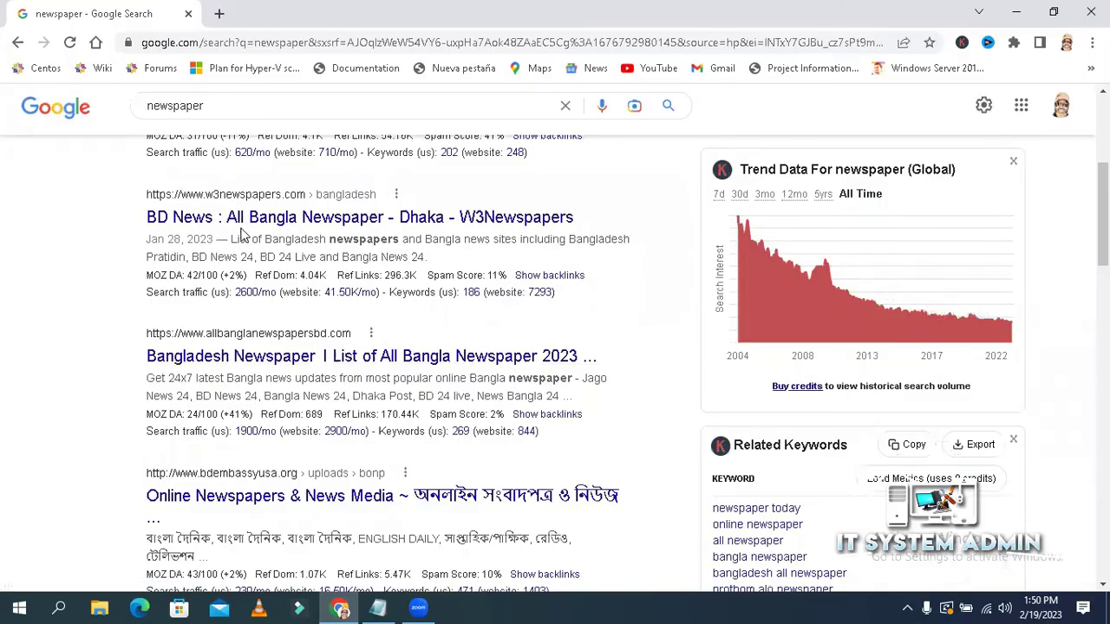
{"action": "scroll", "coordinate": [243, 252], "scroll_direction": "up", "scroll_amount": 3}
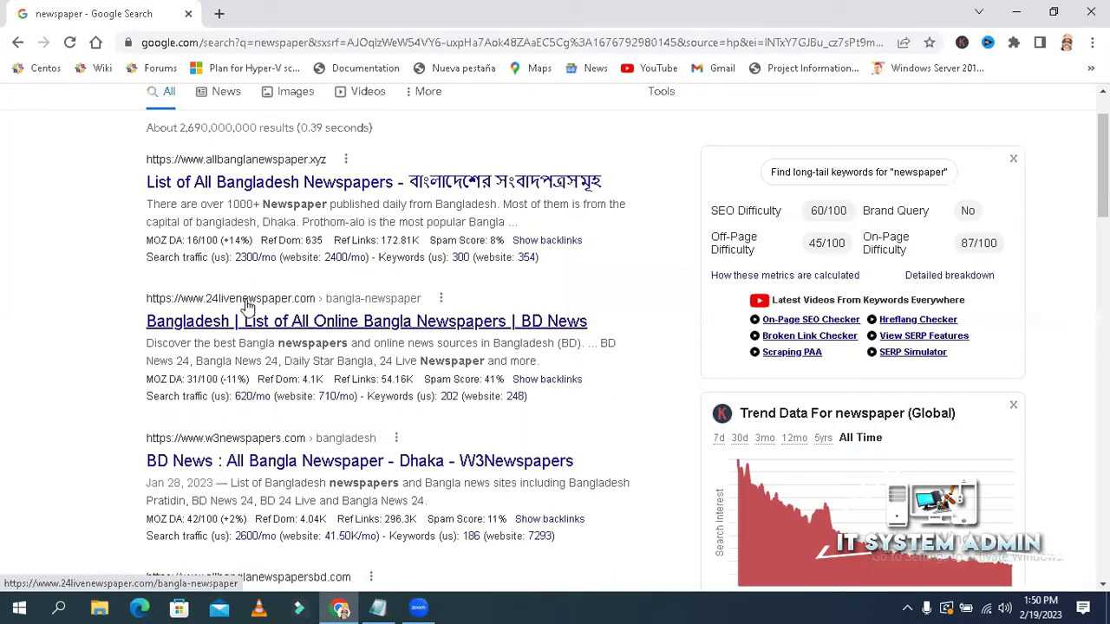
{"action": "scroll", "coordinate": [248, 260], "scroll_direction": "up", "scroll_amount": 1}
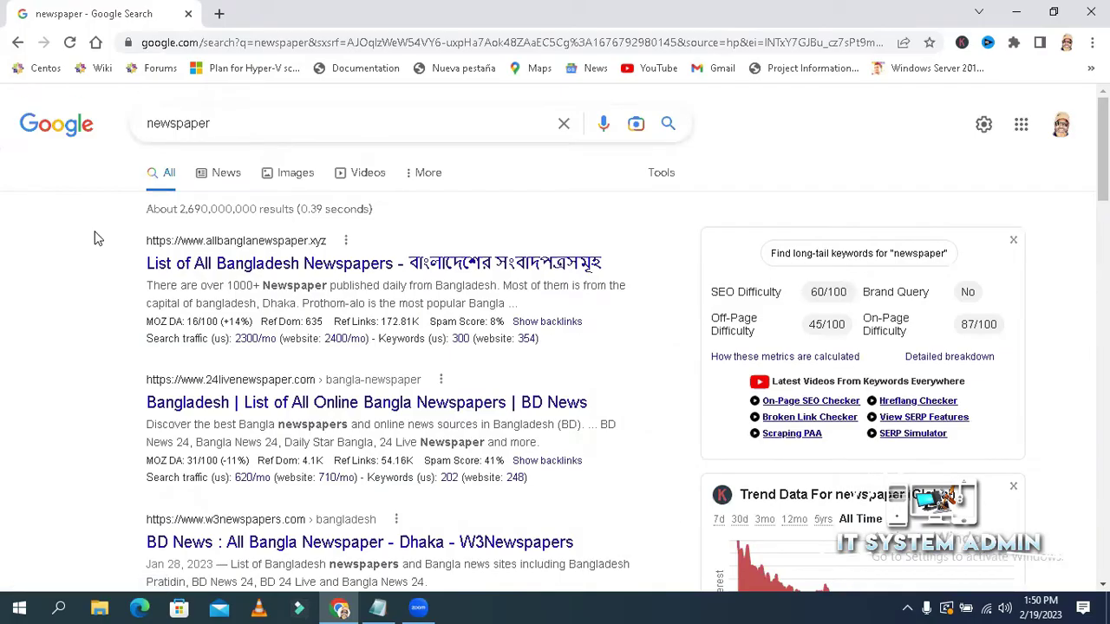
Open the full Search settings and set the number of results per page to 50.
{"action": "left_click", "coordinate": [982, 127]}
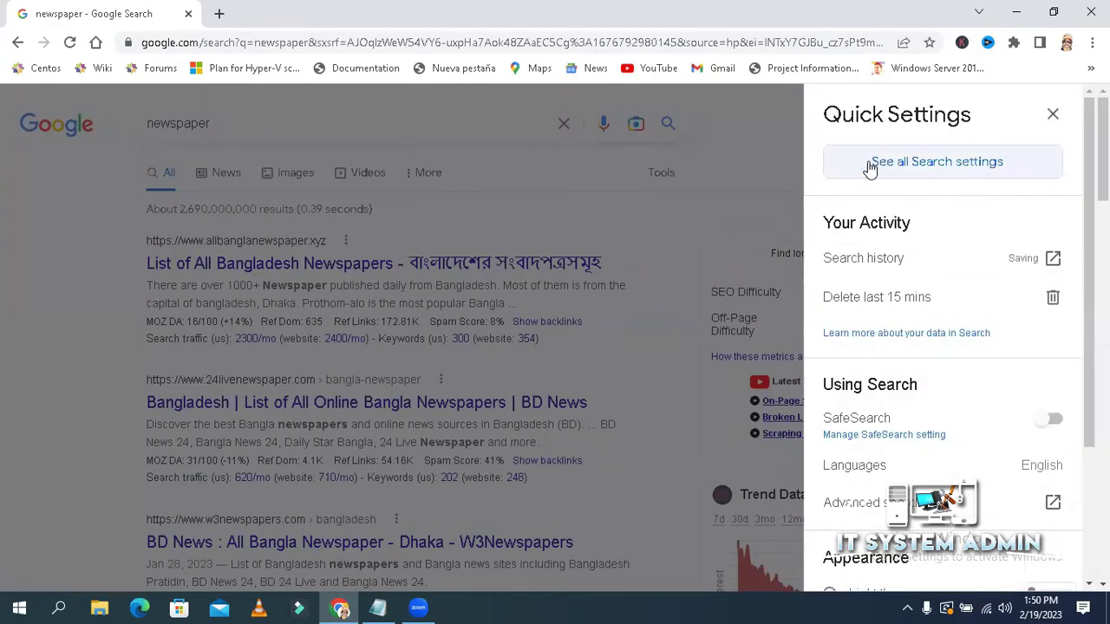
{"action": "left_click", "coordinate": [932, 168]}
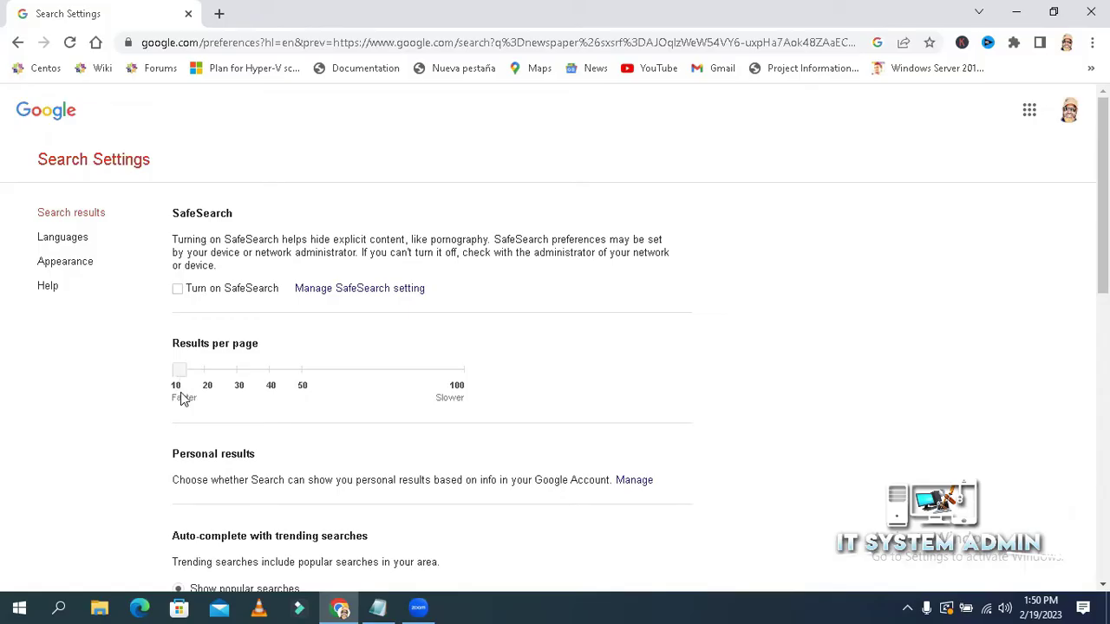
{"action": "left_click_drag", "start_coordinate": [178, 372], "coordinate": [208, 375]}
{"action": "left_click_drag", "start_coordinate": [211, 379], "coordinate": [438, 378]}
{"action": "left_click_drag", "start_coordinate": [457, 373], "coordinate": [457, 404]}
{"action": "left_click", "coordinate": [452, 369]}
Save the search preferences, acknowledge the message and complete the reCAPTCHA check.
{"action": "left_click_drag", "start_coordinate": [1103, 196], "coordinate": [1103, 481]}
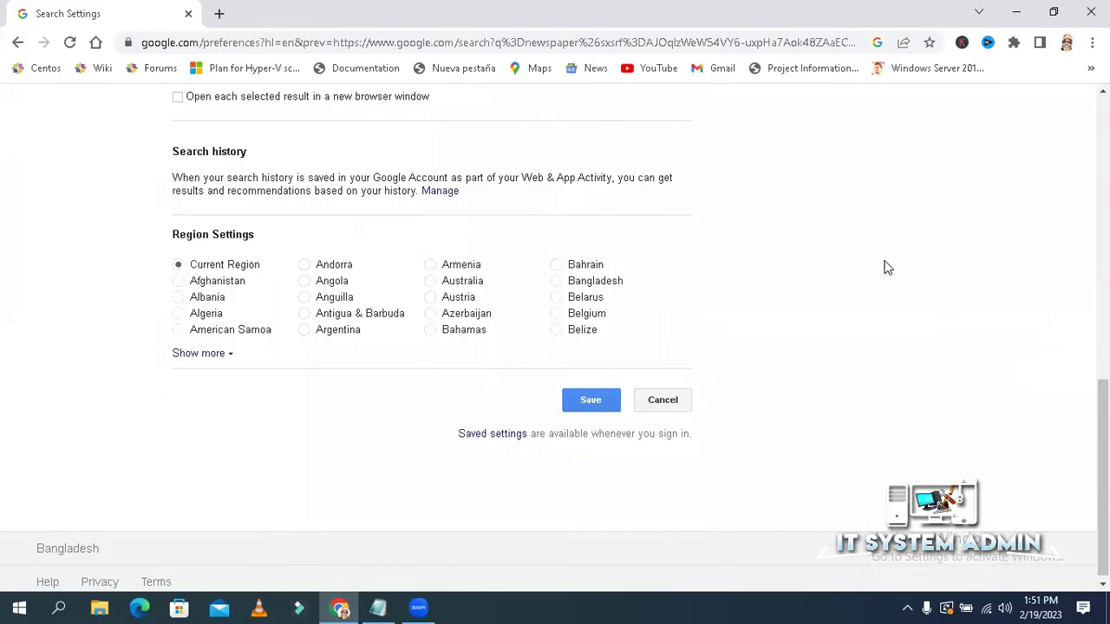
{"action": "left_click", "coordinate": [589, 402]}
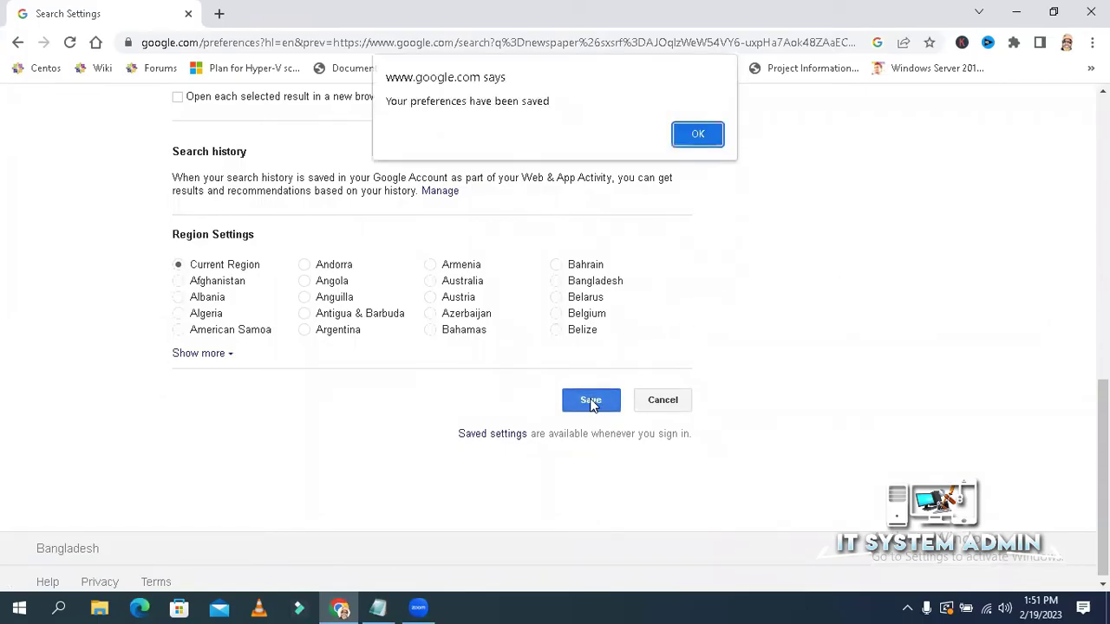
{"action": "left_click", "coordinate": [696, 136]}
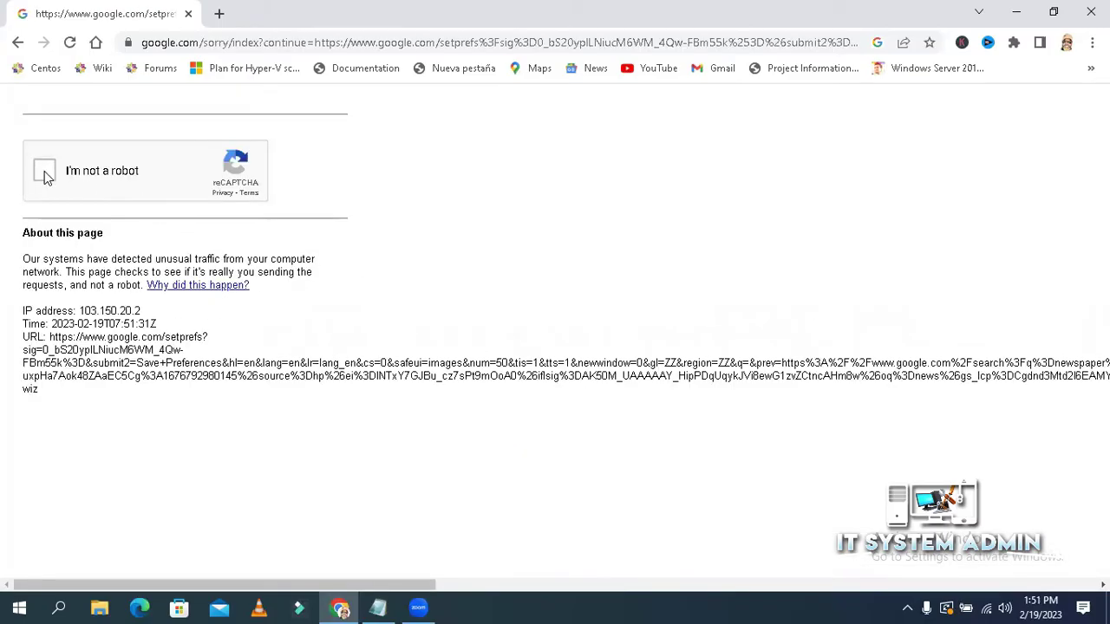
{"action": "left_click", "coordinate": [46, 173]}
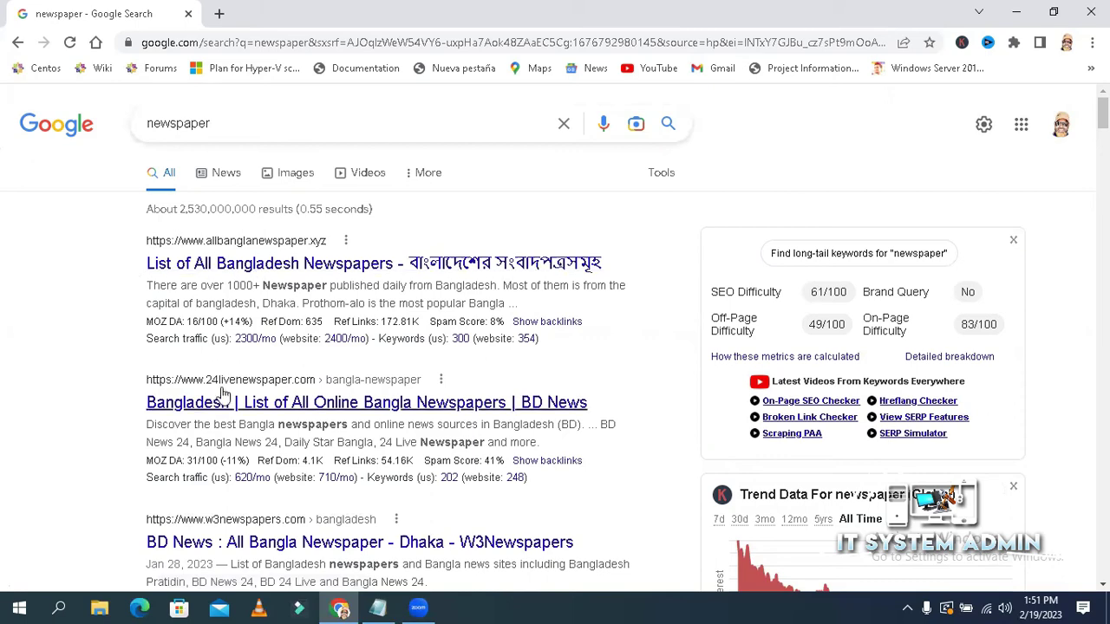
Examine the longer newspaper results page down to its page links and back to the start, and close the browser.
{"action": "scroll", "coordinate": [223, 394], "scroll_direction": "down", "scroll_amount": 8}
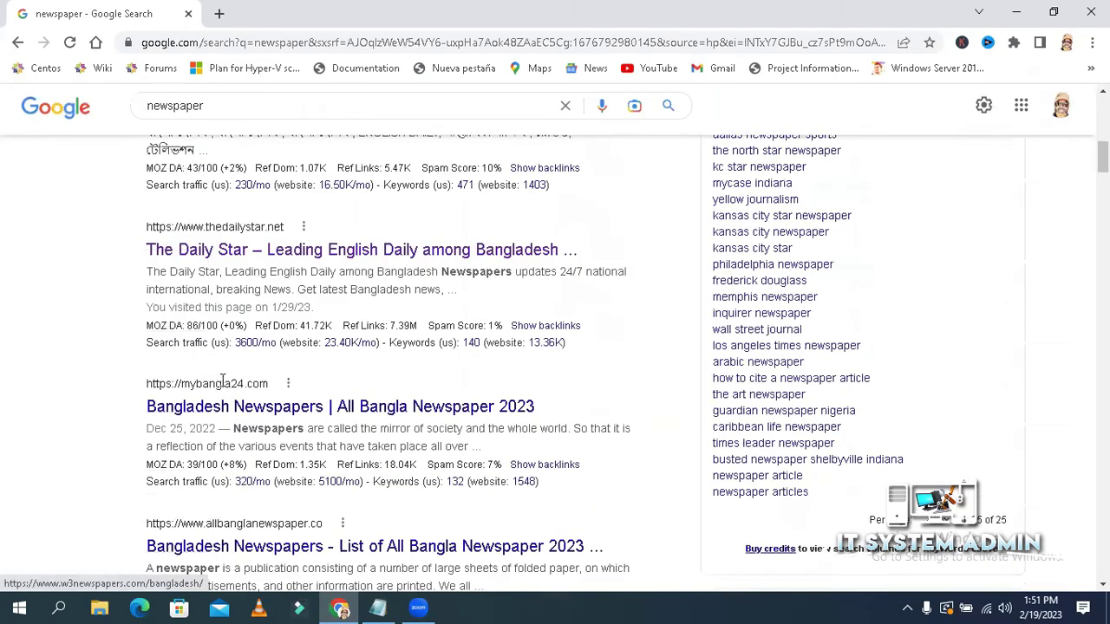
{"action": "scroll", "coordinate": [223, 384], "scroll_direction": "down", "scroll_amount": 10}
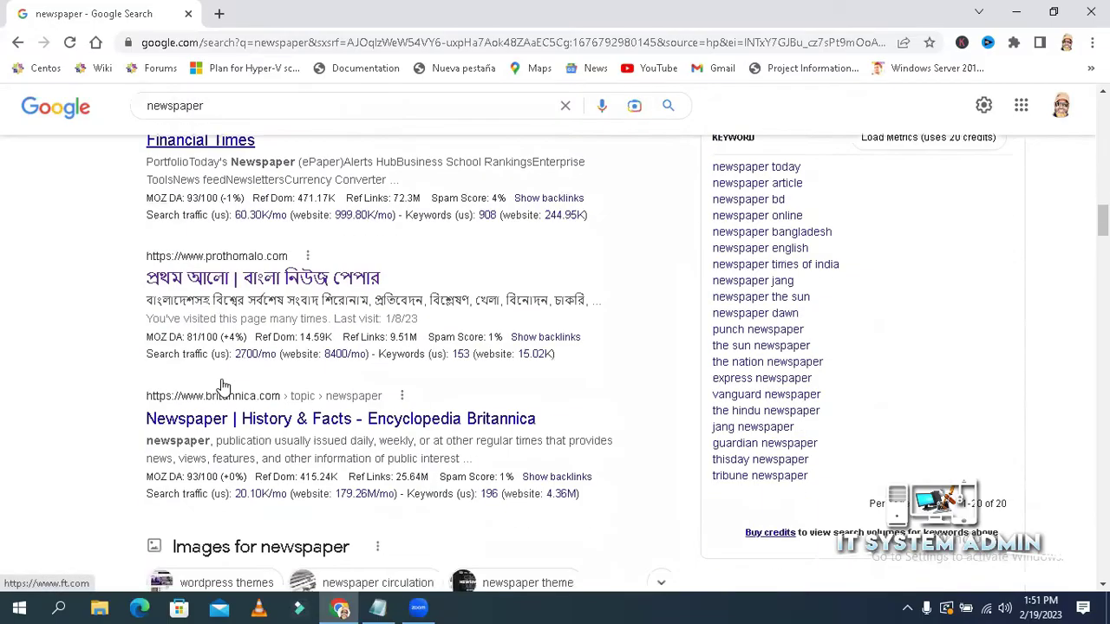
{"action": "scroll", "coordinate": [223, 387], "scroll_direction": "down", "scroll_amount": 10}
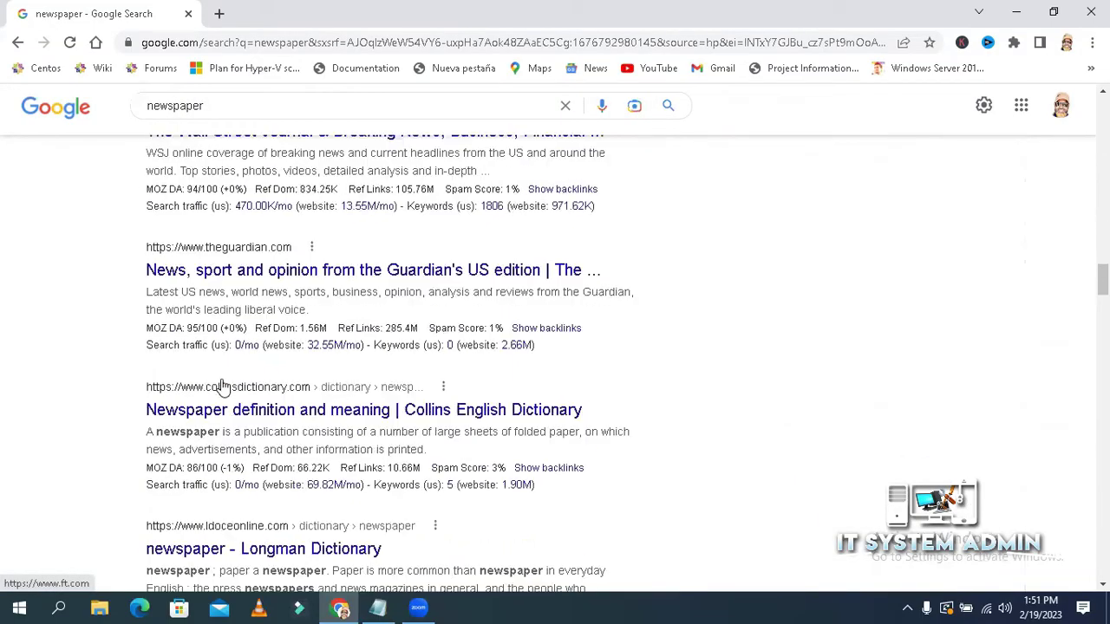
{"action": "scroll", "coordinate": [223, 387], "scroll_direction": "down", "scroll_amount": 10}
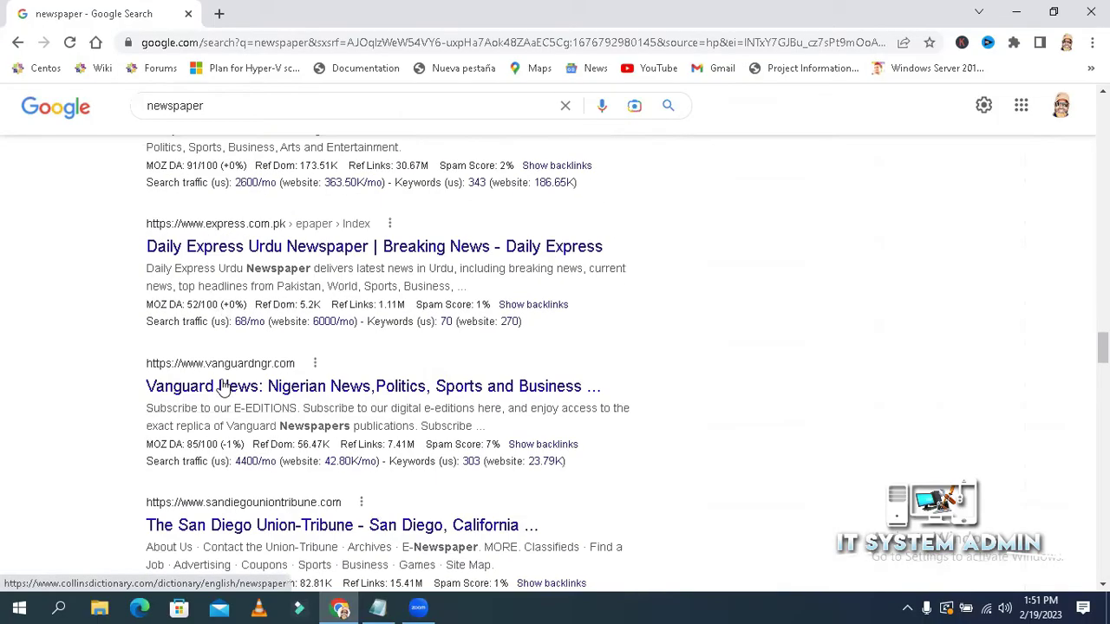
{"action": "scroll", "coordinate": [222, 386], "scroll_direction": "down", "scroll_amount": 10}
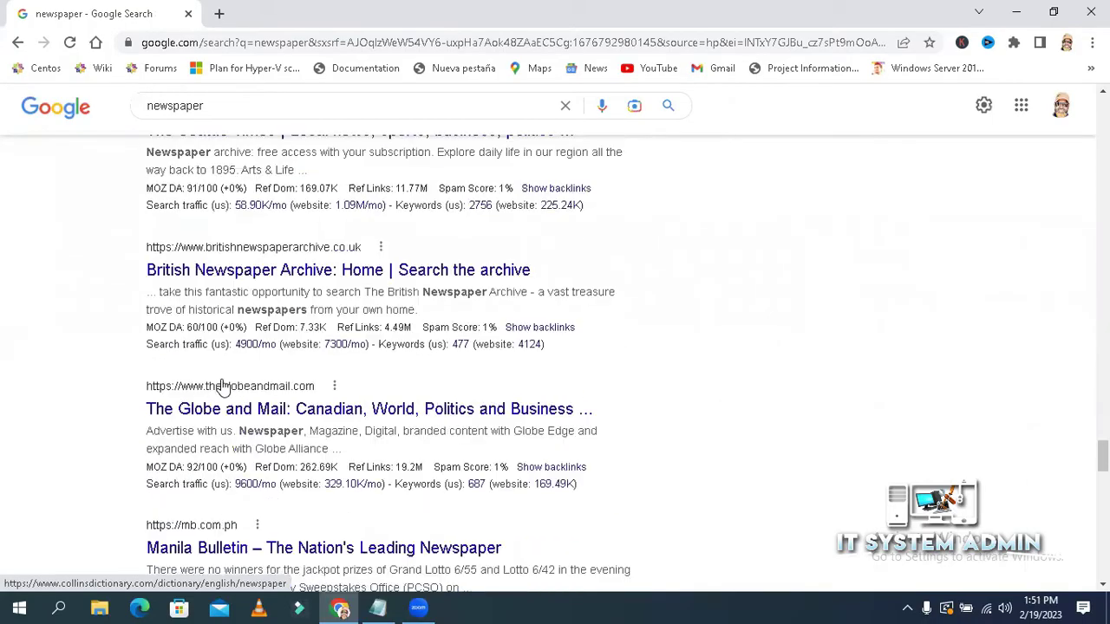
{"action": "scroll", "coordinate": [223, 387], "scroll_direction": "down", "scroll_amount": 10}
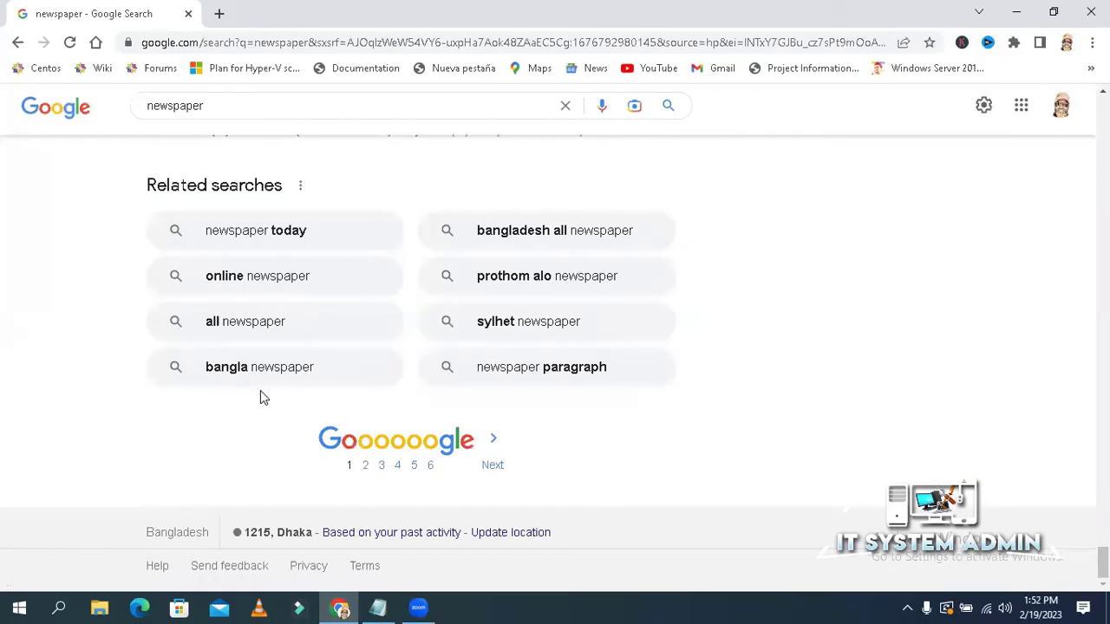
{"action": "scroll", "coordinate": [250, 364], "scroll_direction": "up", "scroll_amount": 15}
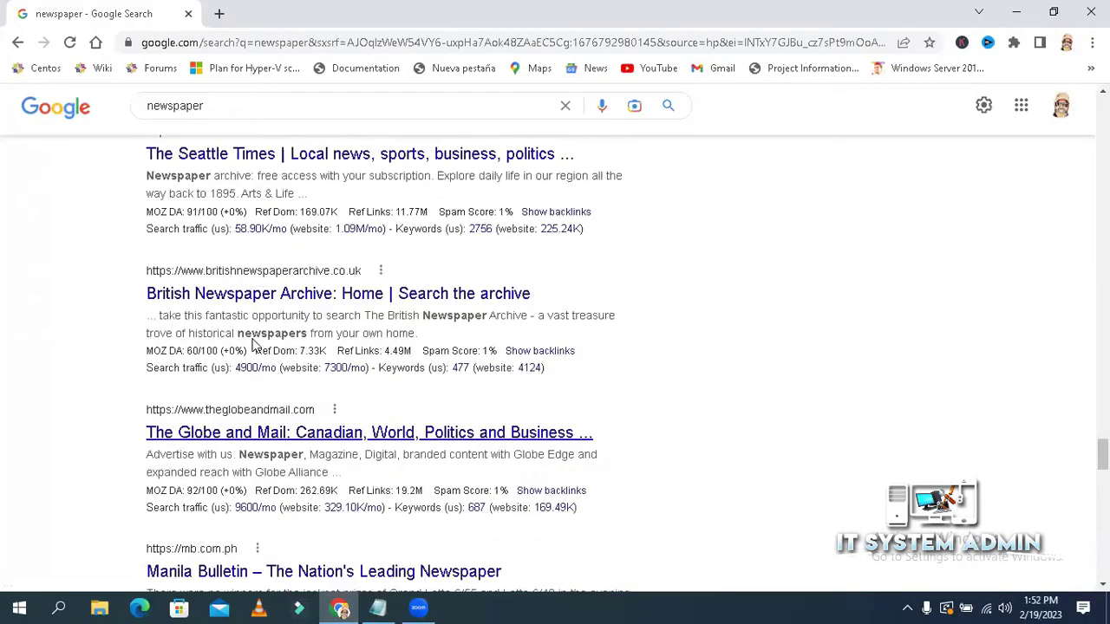
{"action": "scroll", "coordinate": [253, 344], "scroll_direction": "up", "scroll_amount": 15}
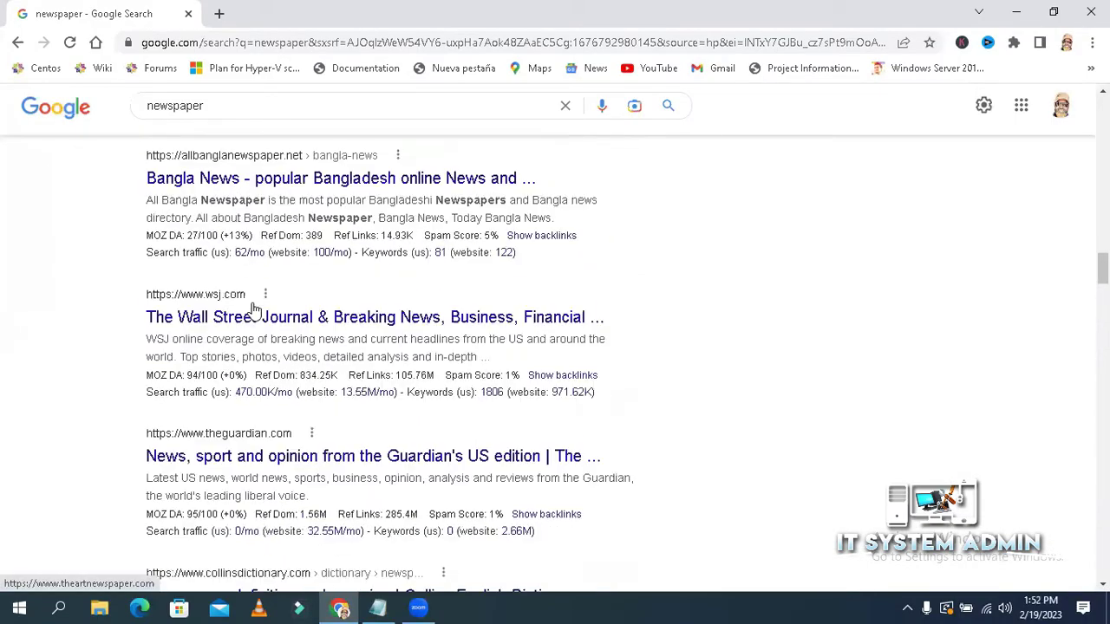
{"action": "scroll", "coordinate": [253, 309], "scroll_direction": "up", "scroll_amount": 15}
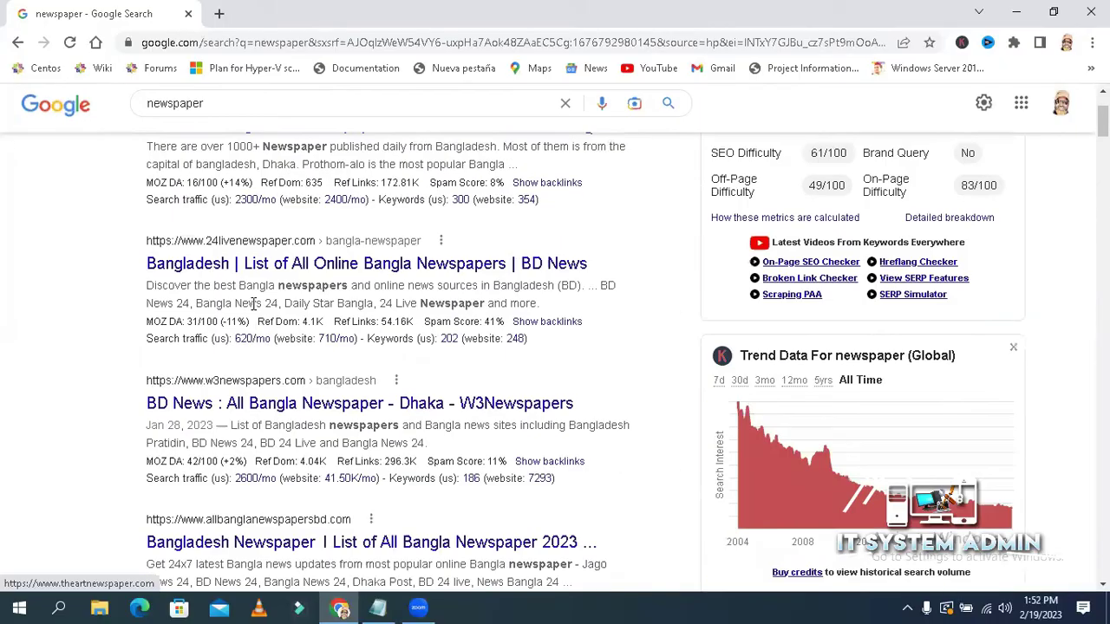
{"action": "scroll", "coordinate": [252, 303], "scroll_direction": "up", "scroll_amount": 3}
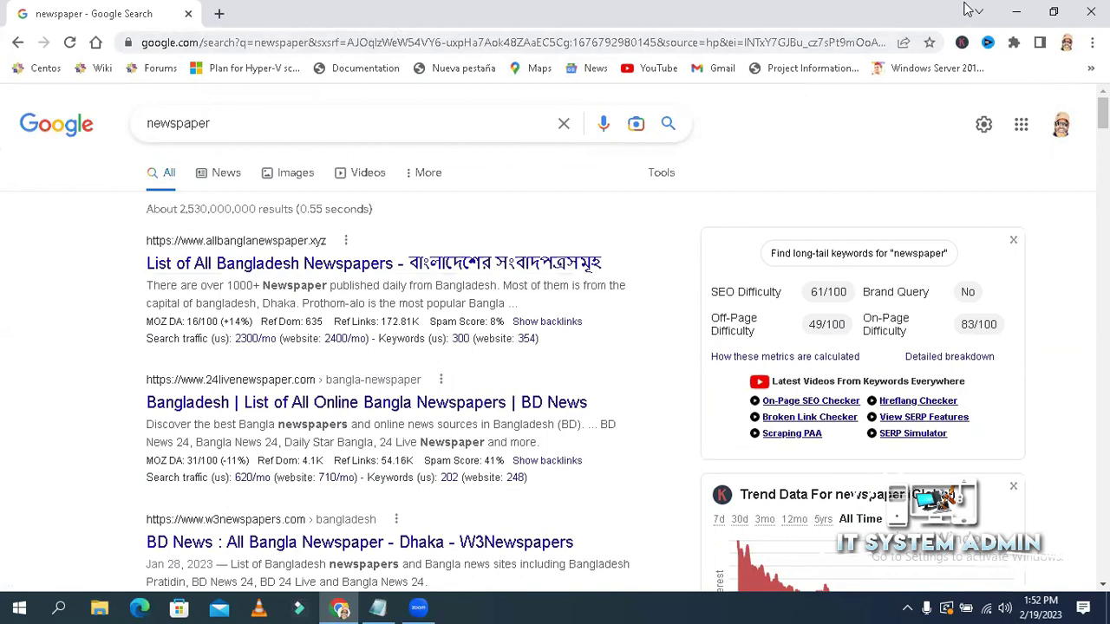
{"action": "left_click", "coordinate": [1091, 12]}
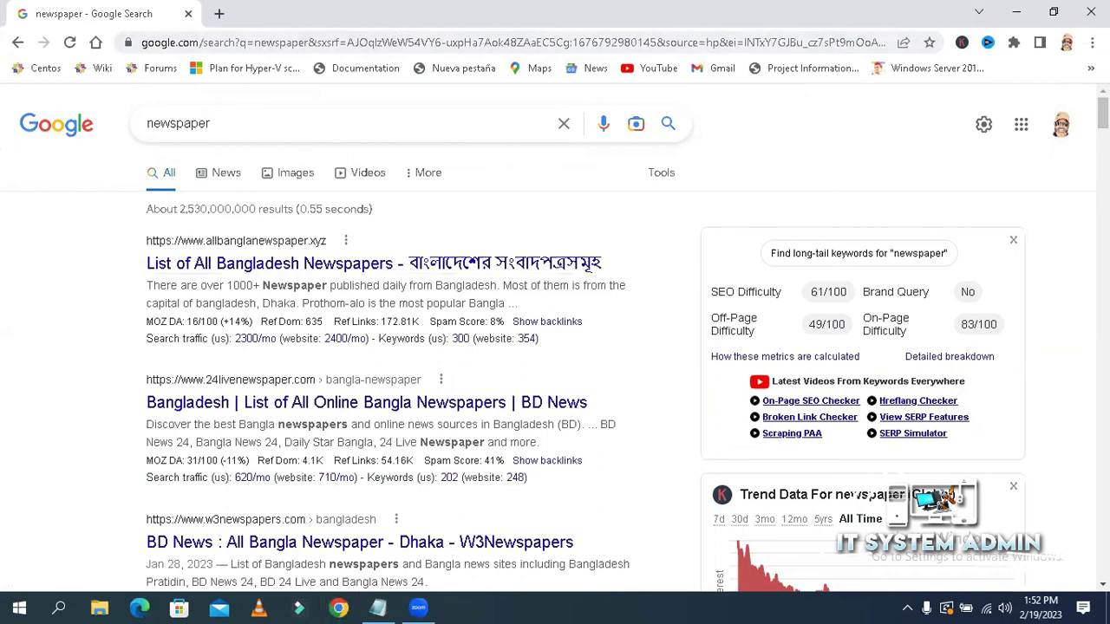